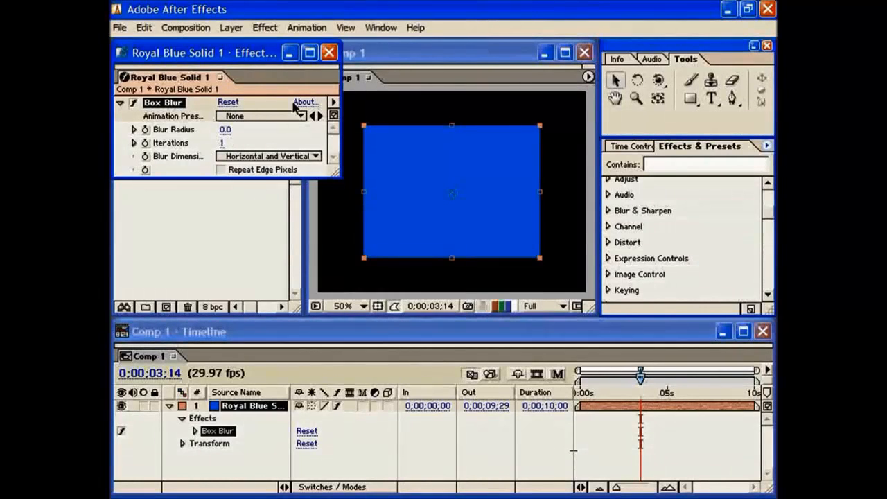
Step: Close the solid's effect controls and apply the Offset effect from the Distort category to the royal blue solid
{"action": "left_click", "coordinate": [328, 53]}
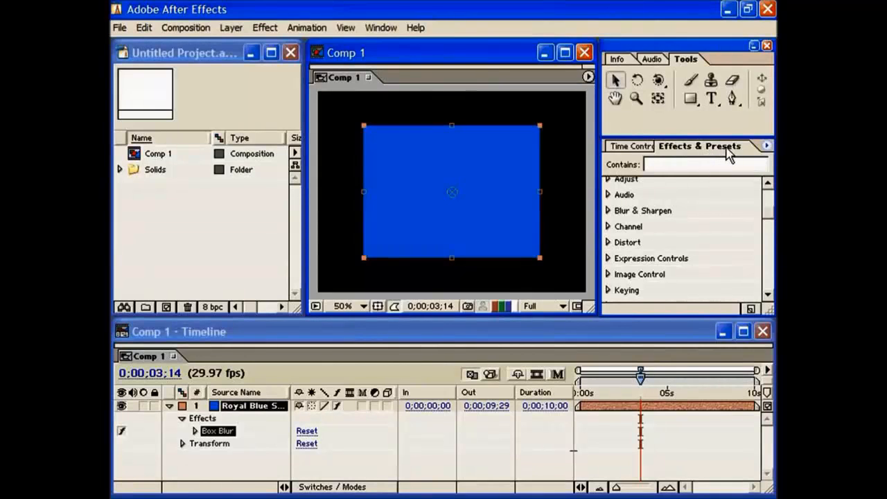
{"action": "left_click_drag", "start_coordinate": [766, 212], "coordinate": [767, 196]}
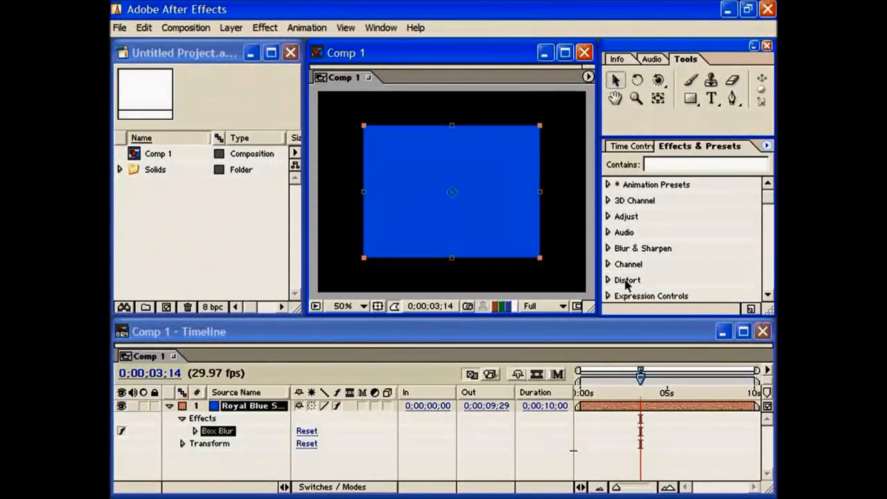
{"action": "left_click", "coordinate": [259, 36]}
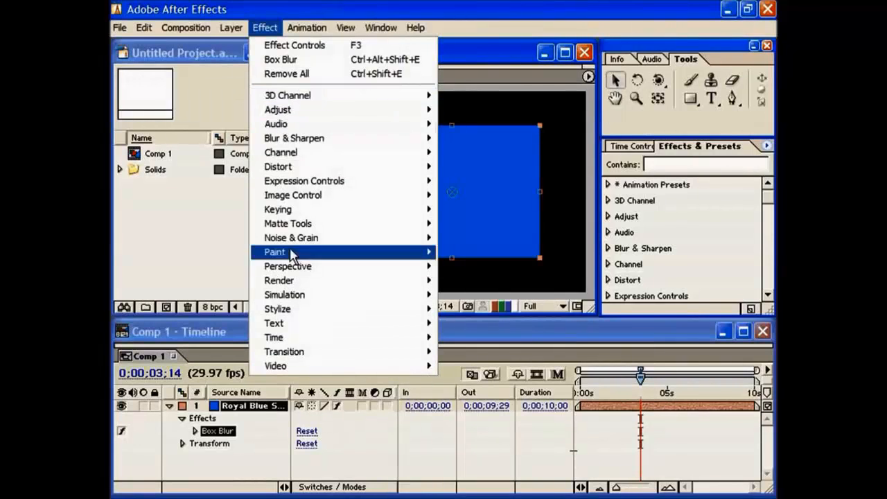
{"action": "left_click", "coordinate": [718, 254]}
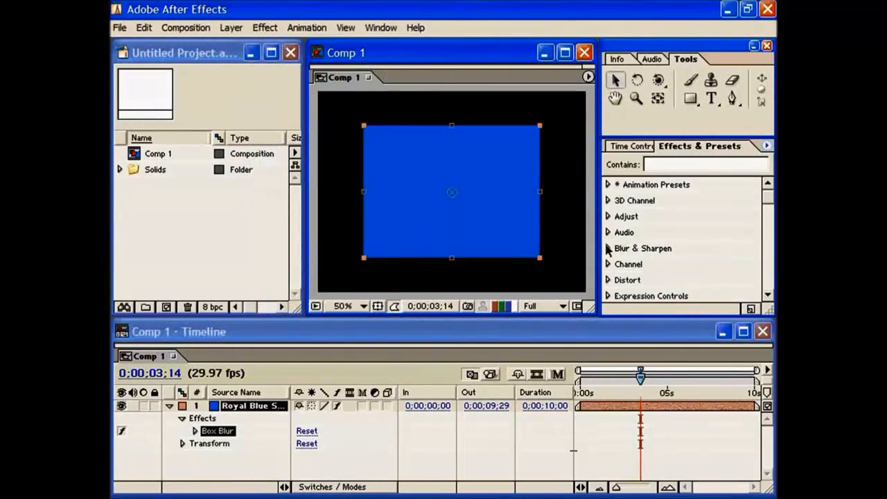
{"action": "left_click", "coordinate": [608, 280]}
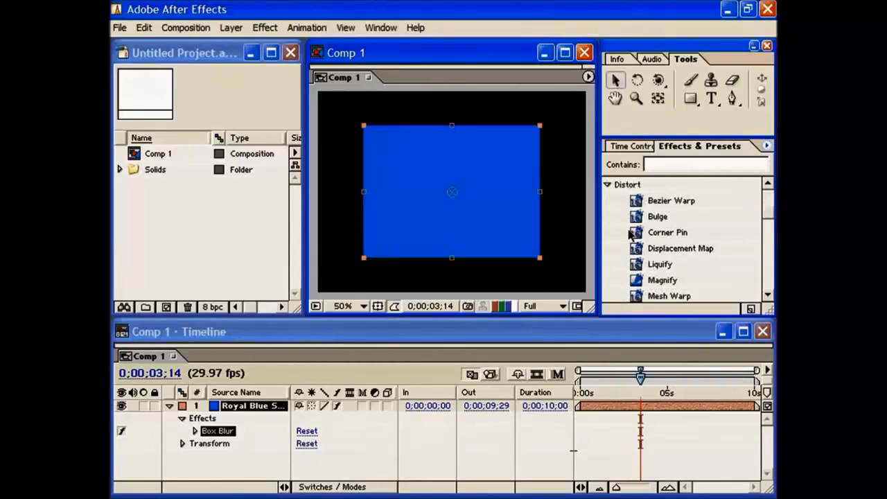
{"action": "scroll", "coordinate": [658, 276], "scroll_direction": "down", "scroll_amount": 2}
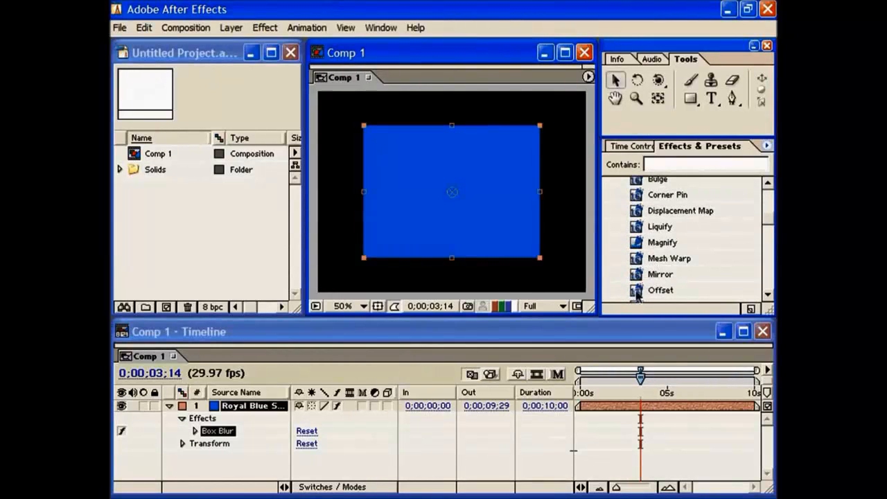
{"action": "left_click_drag", "start_coordinate": [644, 289], "coordinate": [449, 227]}
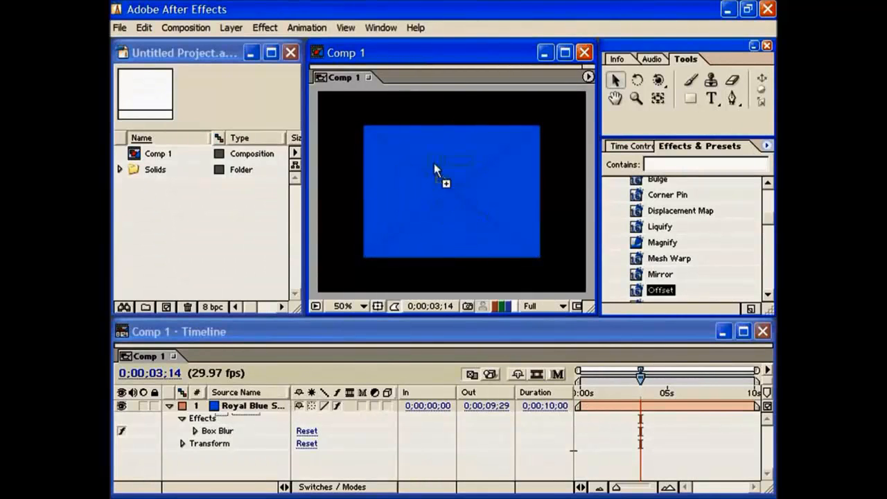
{"action": "left_click_drag", "start_coordinate": [422, 182], "coordinate": [459, 189]}
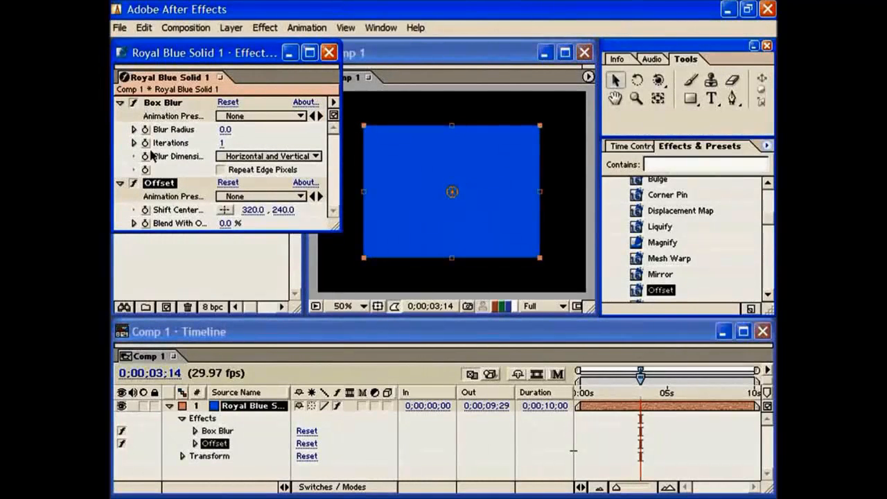
Step: Move the Effect Controls window slightly lower and show the effect controls for the royal blue solid
{"action": "left_click_drag", "start_coordinate": [206, 58], "coordinate": [206, 70]}
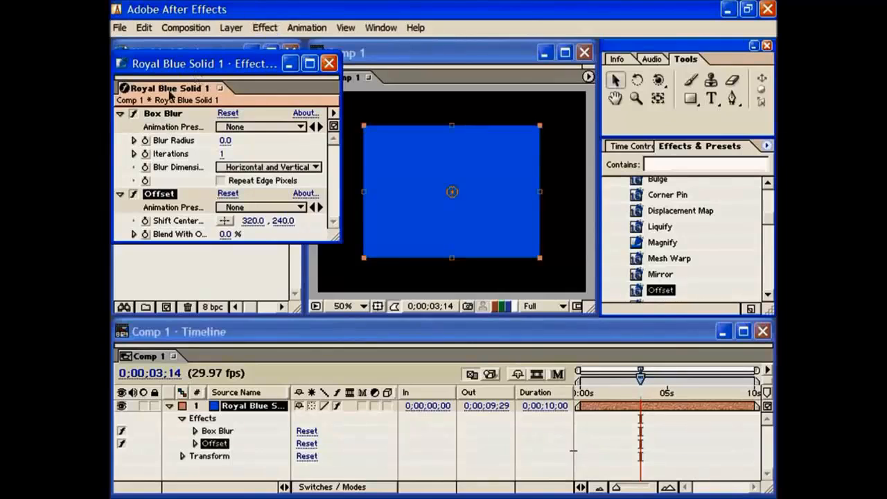
{"action": "left_click", "coordinate": [264, 28]}
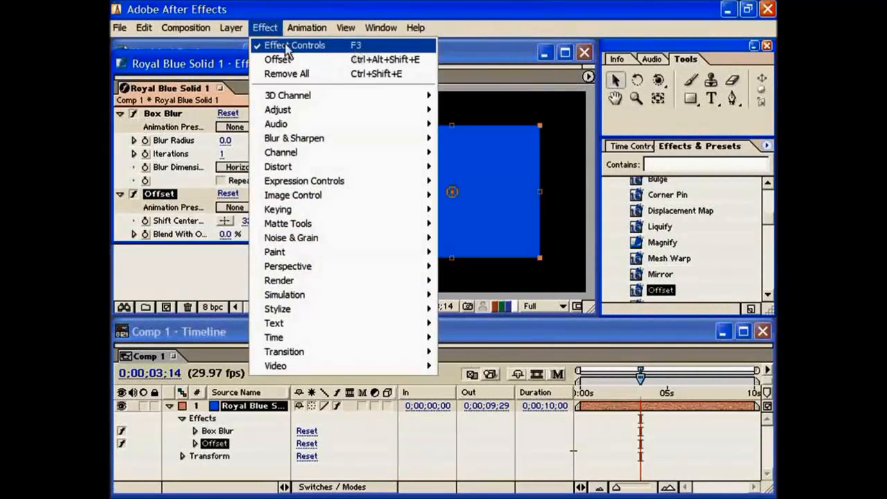
{"action": "left_click", "coordinate": [286, 47]}
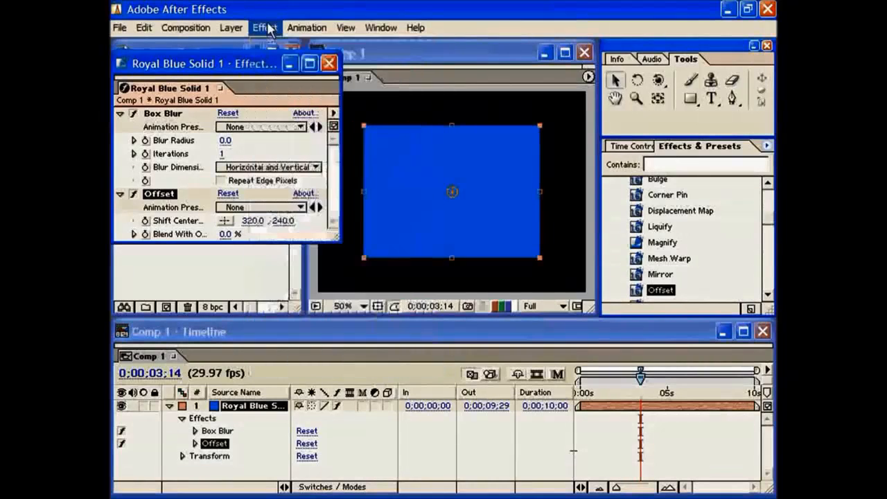
Step: Disable the Offset effect and delete it from the royal blue solid
{"action": "left_click", "coordinate": [135, 196]}
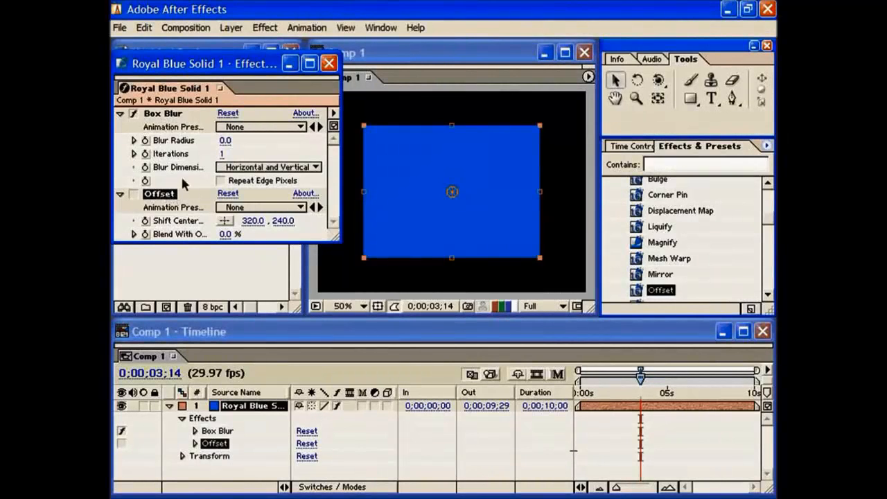
{"action": "key", "text": "Delete"}
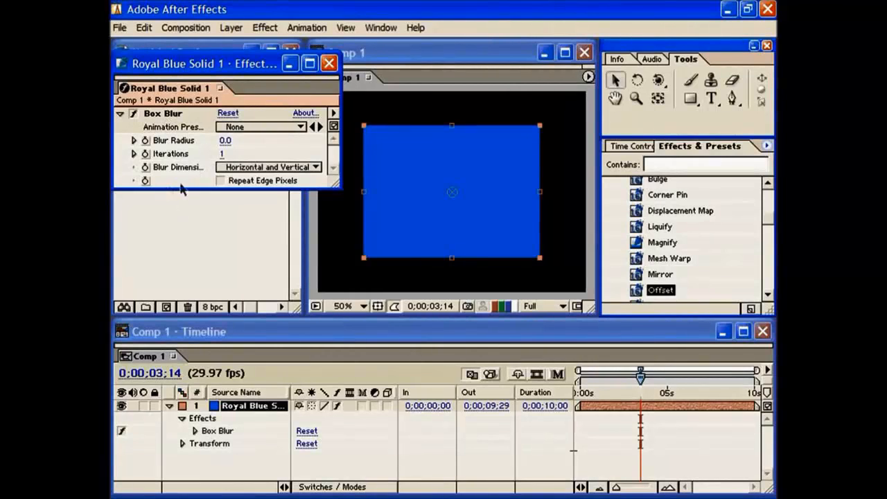
Step: Inspect the Box Blur properties of the royal blue solid in the timeline and collapse them again
{"action": "left_click", "coordinate": [195, 430]}
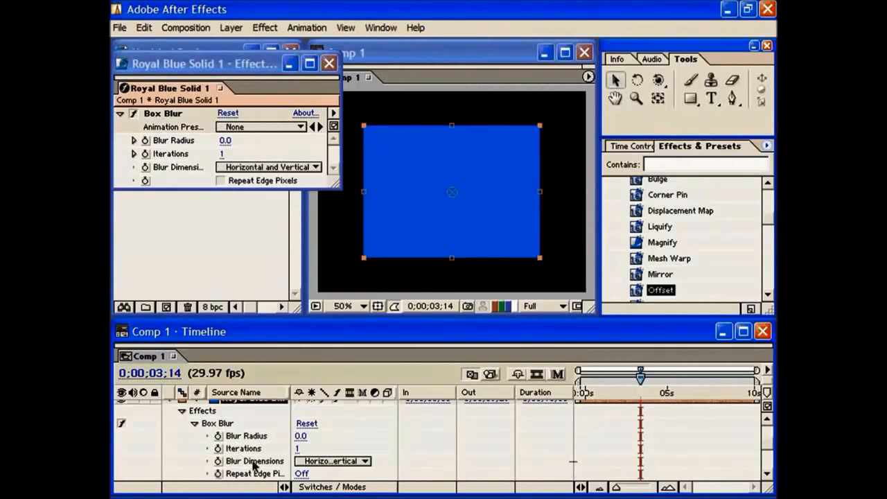
{"action": "left_click", "coordinate": [185, 72]}
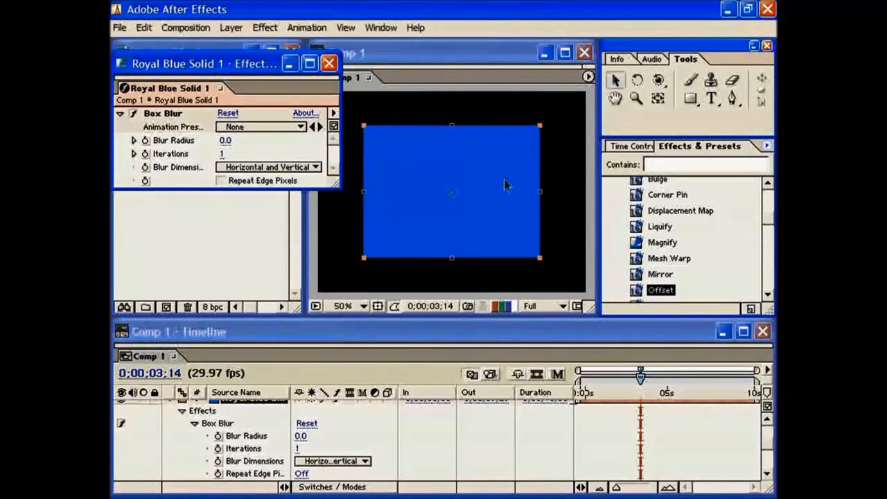
{"action": "left_click", "coordinate": [196, 424]}
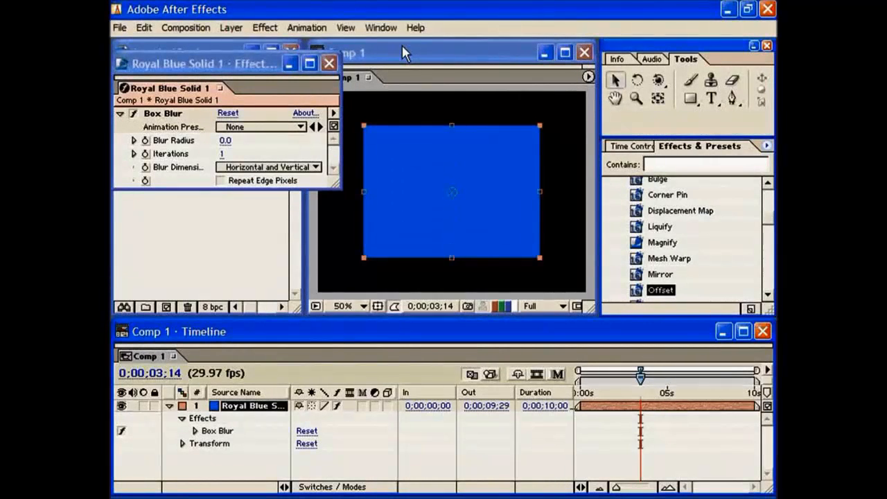
{"action": "left_click", "coordinate": [253, 102]}
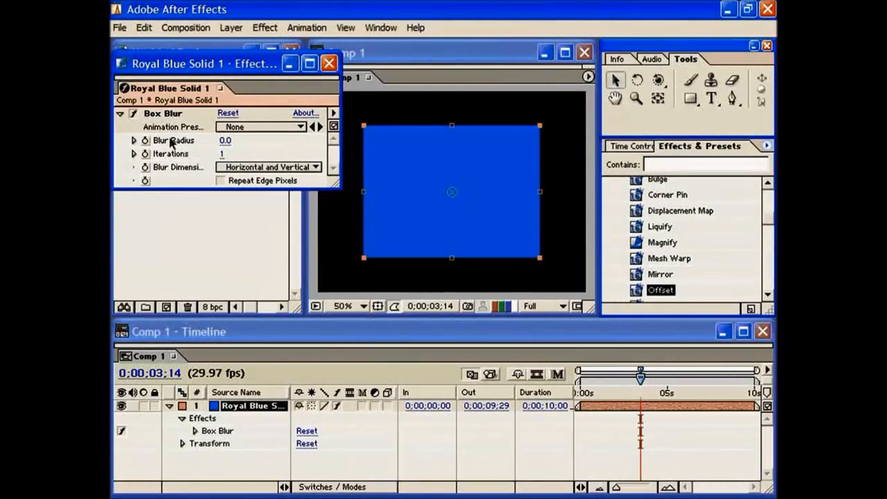
Step: Reveal the Box Blur's Blur Radius slider and adjust the radius to about 88
{"action": "left_click", "coordinate": [134, 140]}
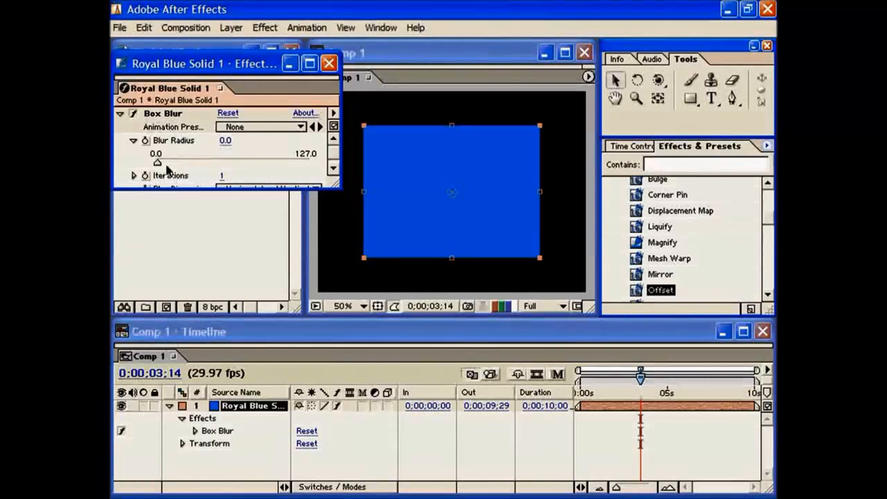
{"action": "left_click_drag", "start_coordinate": [158, 163], "coordinate": [291, 165]}
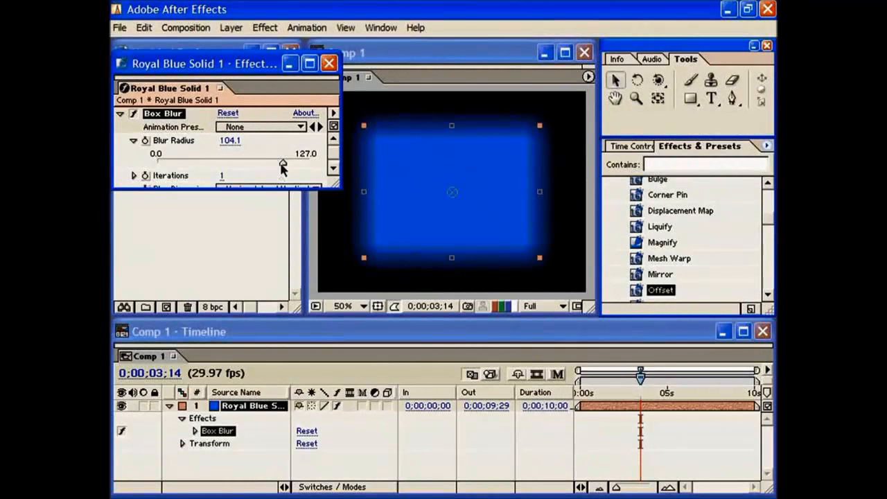
{"action": "left_click_drag", "start_coordinate": [255, 164], "coordinate": [276, 162]}
{"action": "left_click_drag", "start_coordinate": [283, 162], "coordinate": [218, 144]}
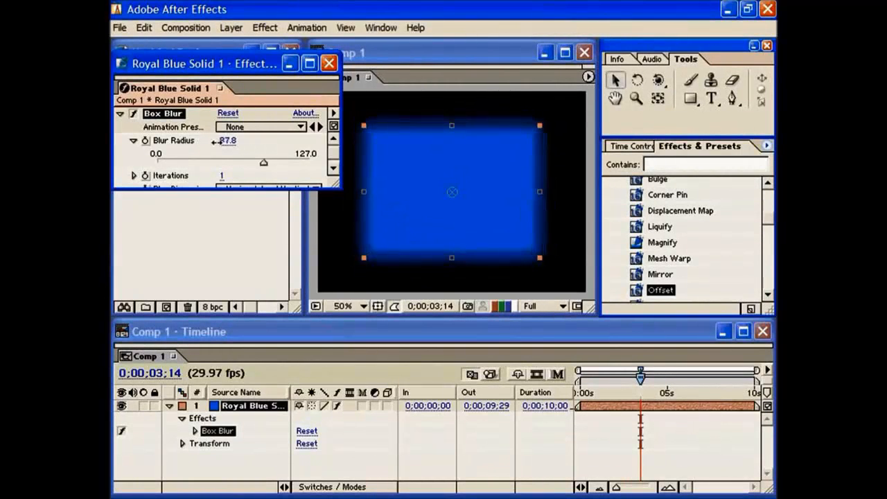
Step: Set the Box Blur's Blur Radius to exactly 50 and raise it to 165, beyond the slider's range
{"action": "left_click", "coordinate": [230, 145]}
{"action": "type", "text": "50"}
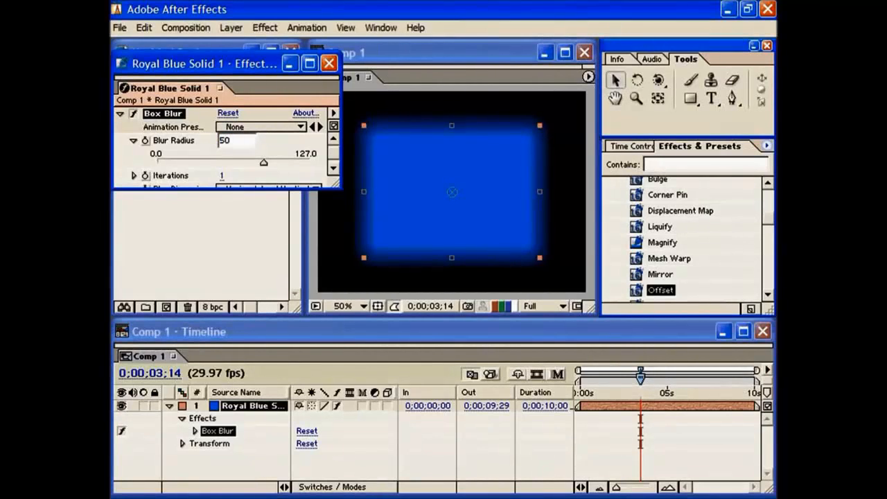
{"action": "key", "text": "Return"}
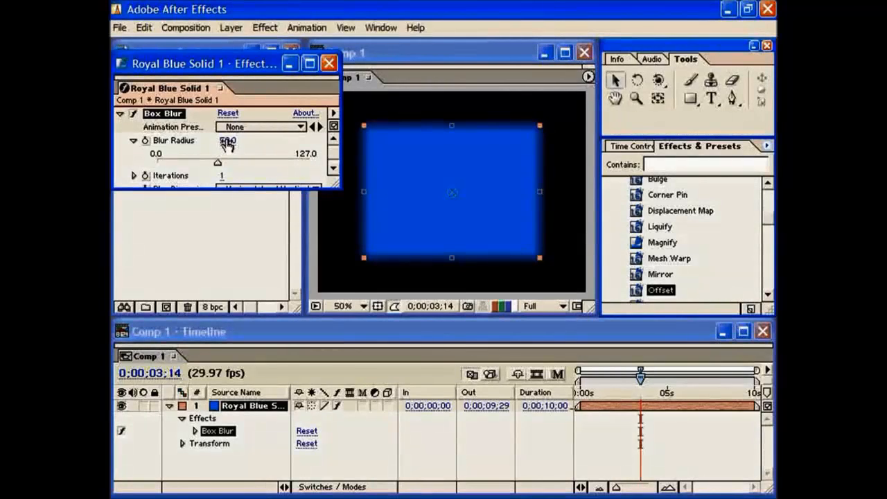
{"action": "left_click_drag", "start_coordinate": [225, 141], "coordinate": [319, 139]}
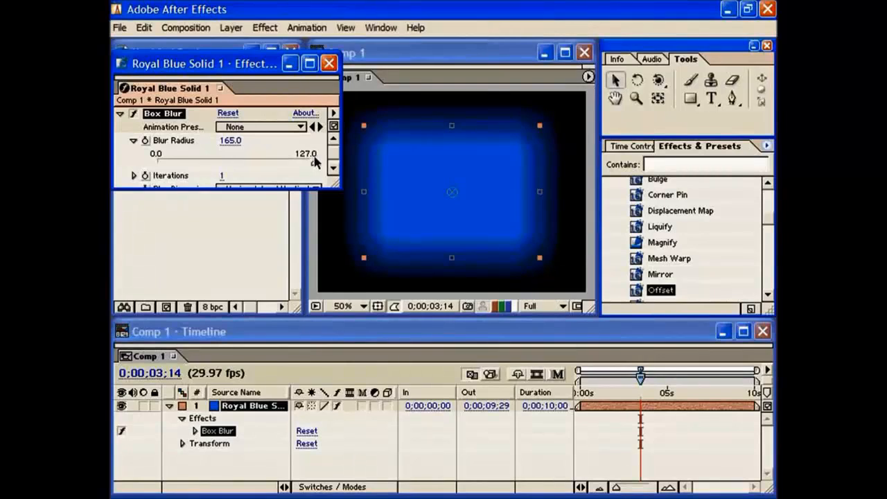
Step: Edit the Blur Radius so its slider ranges from 0 to 100 and its value is 50
{"action": "right_click", "coordinate": [168, 141]}
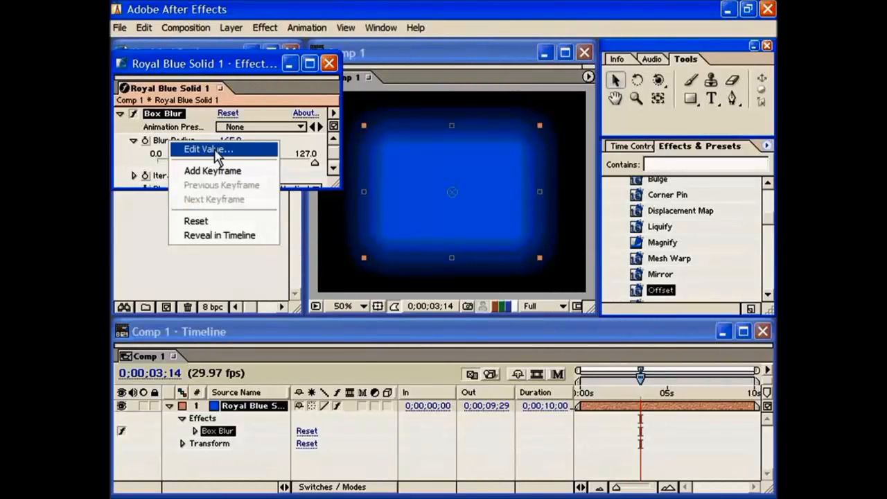
{"action": "left_click", "coordinate": [206, 132]}
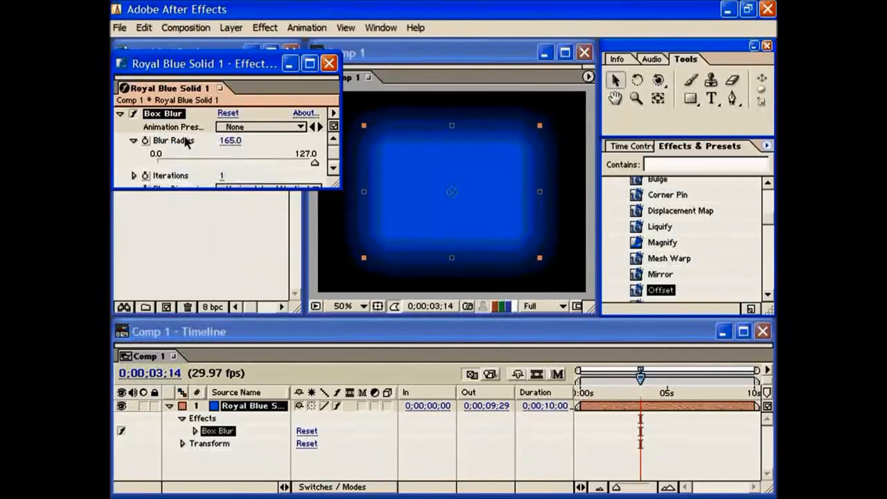
{"action": "right_click", "coordinate": [173, 143]}
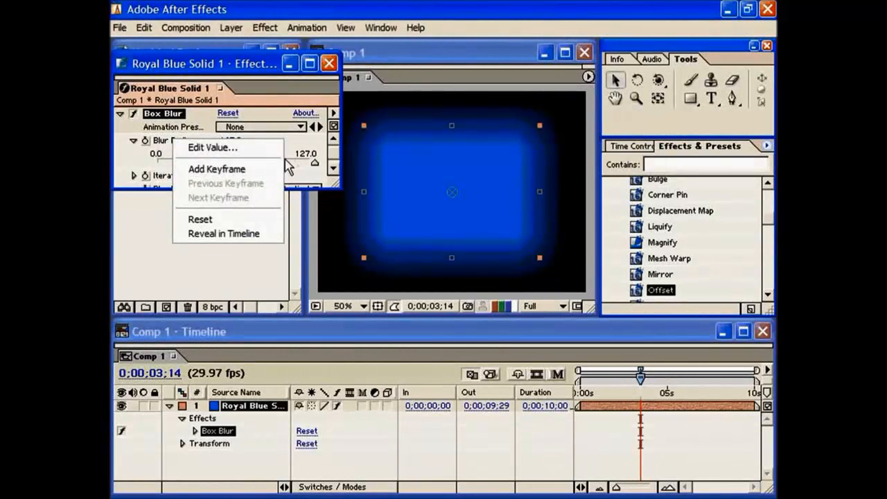
{"action": "left_click", "coordinate": [200, 149]}
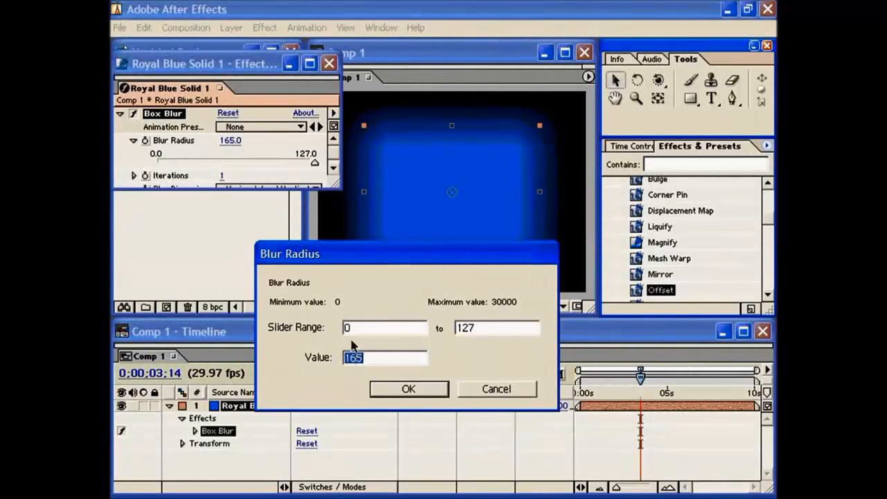
{"action": "left_click_drag", "start_coordinate": [479, 329], "coordinate": [424, 332]}
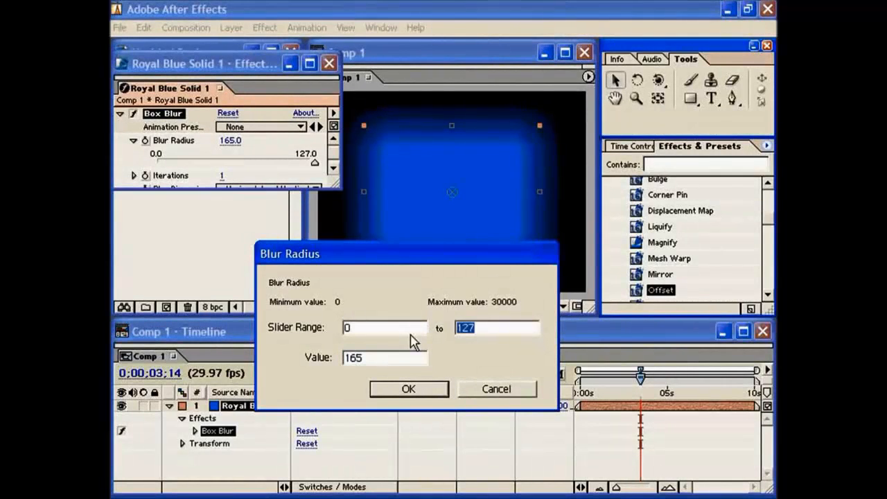
{"action": "type", "text": "100"}
{"action": "key", "text": "Tab"}
{"action": "type", "text": "5"}
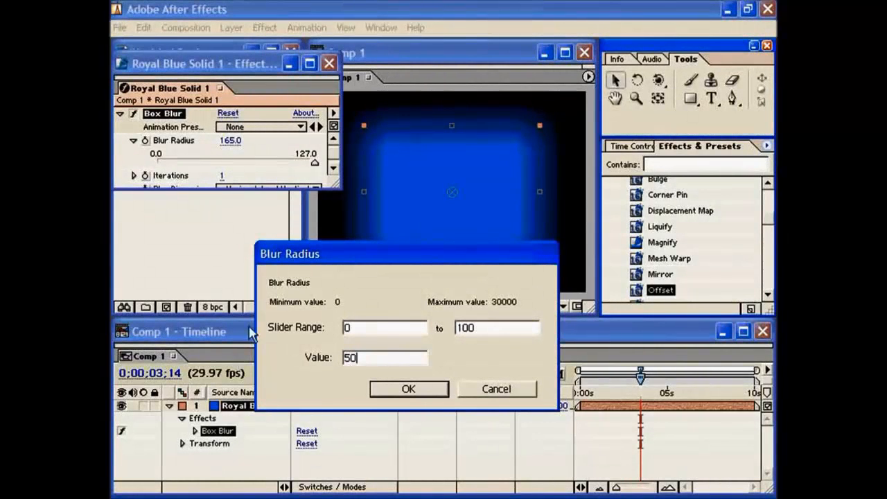
{"action": "left_click", "coordinate": [415, 390]}
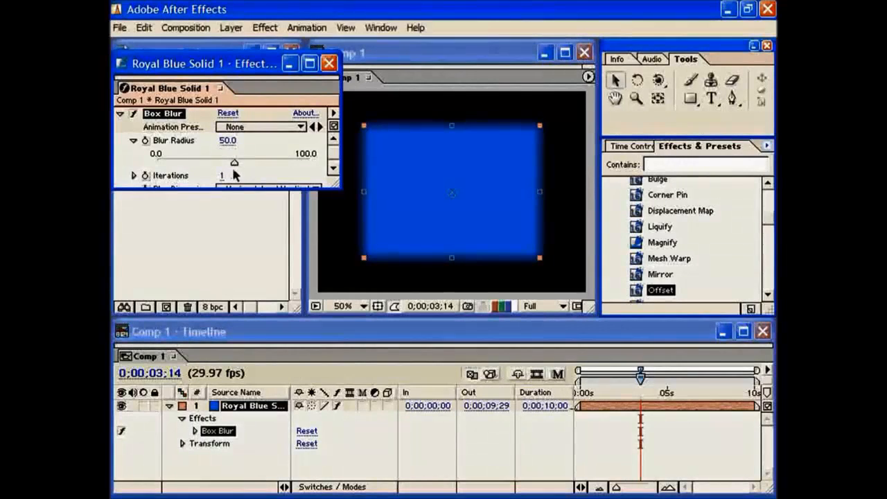
Step: Vary the Box Blur's Blur Radius with its slider, lowering it to about 31 and raising it to about 56
{"action": "left_click_drag", "start_coordinate": [236, 167], "coordinate": [205, 178]}
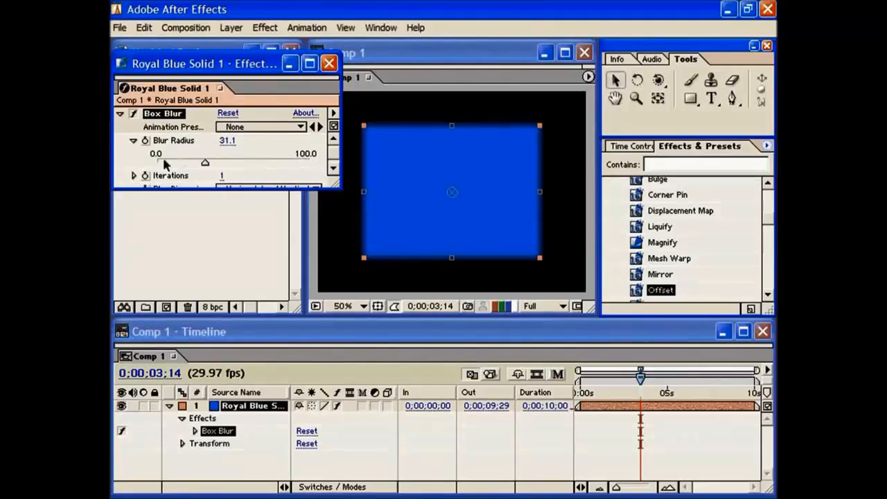
{"action": "left_click_drag", "start_coordinate": [205, 168], "coordinate": [238, 159]}
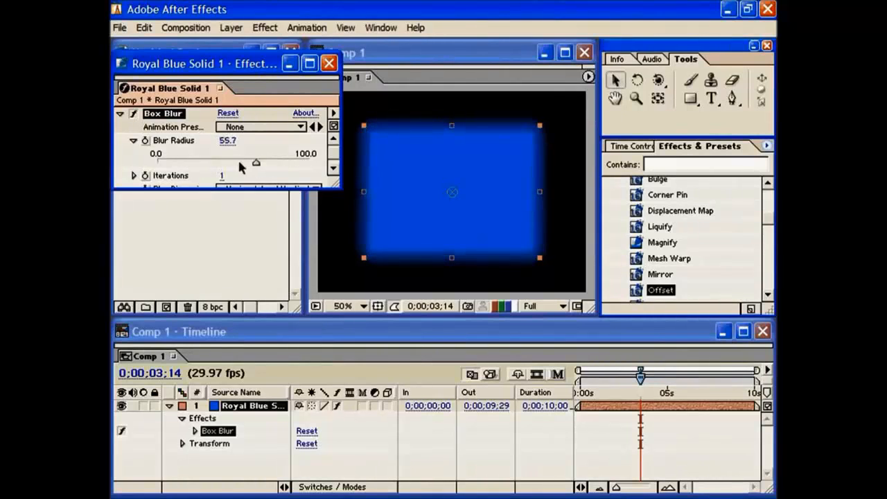
{"action": "left_click_drag", "start_coordinate": [237, 160], "coordinate": [224, 165]}
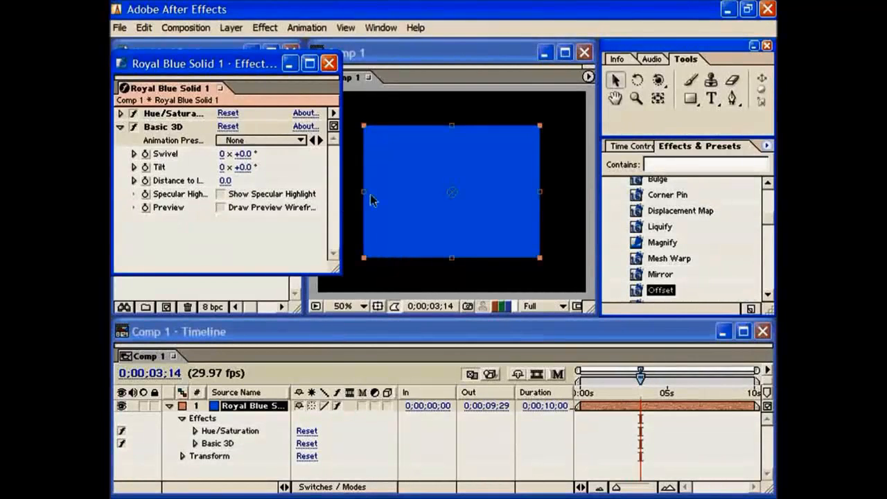
Step: Examine the angle dial of the Basic 3D effect's Tilt property and collapse it again
{"action": "left_click", "coordinate": [134, 167]}
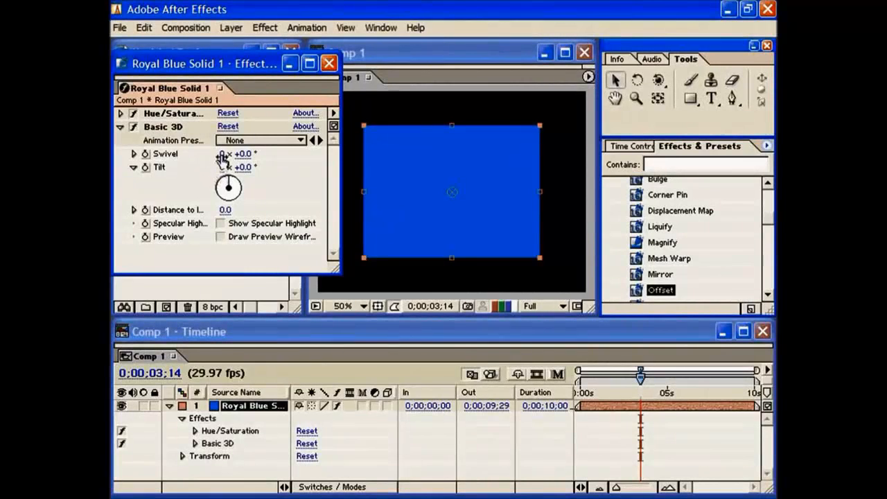
{"action": "left_click", "coordinate": [135, 166]}
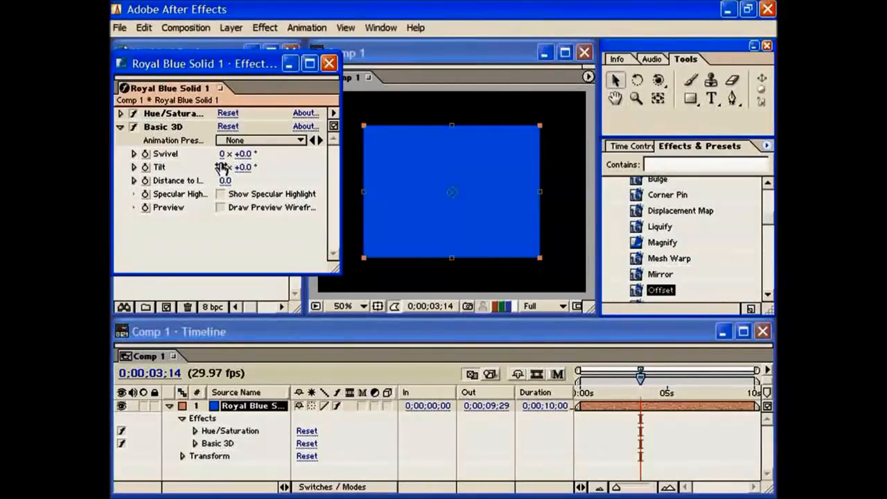
Step: Rotate the Basic 3D effect's Tilt dial to +155°, on to 1x +69°, back to -2x -205° and finally to -358°
{"action": "left_click", "coordinate": [133, 167]}
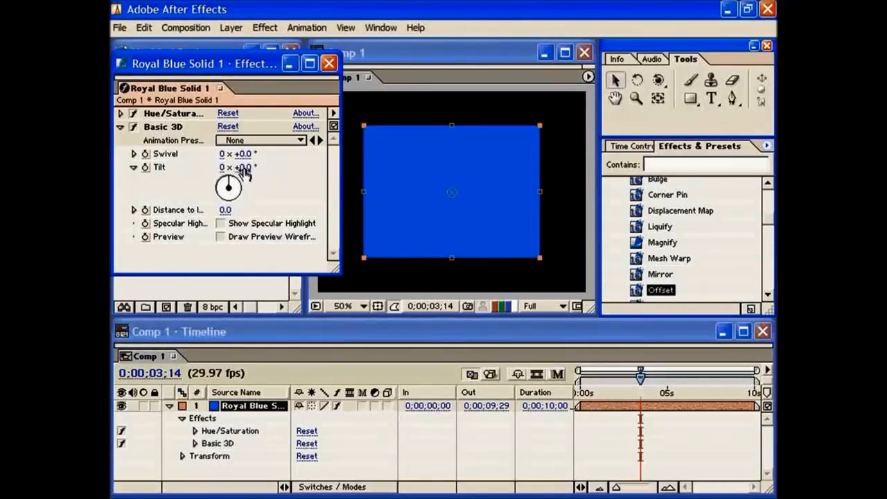
{"action": "mouse_move", "coordinate": [229, 186]}
{"action": "left_mouse_down"}
{"action": "mouse_move", "coordinate": [237, 183]}
{"action": "mouse_move", "coordinate": [234, 191]}
{"action": "left_mouse_up"}
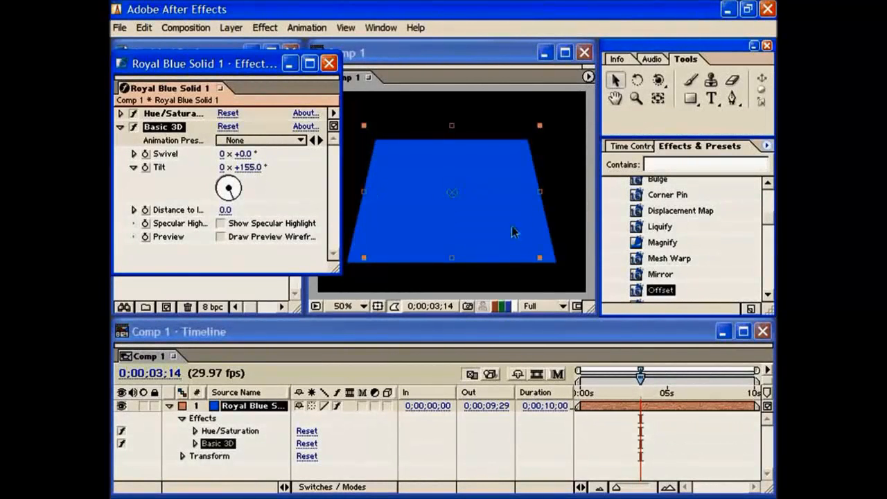
{"action": "mouse_move", "coordinate": [233, 195]}
{"action": "left_mouse_down"}
{"action": "mouse_move", "coordinate": [217, 198]}
{"action": "mouse_move", "coordinate": [220, 177]}
{"action": "mouse_move", "coordinate": [231, 186]}
{"action": "left_mouse_up"}
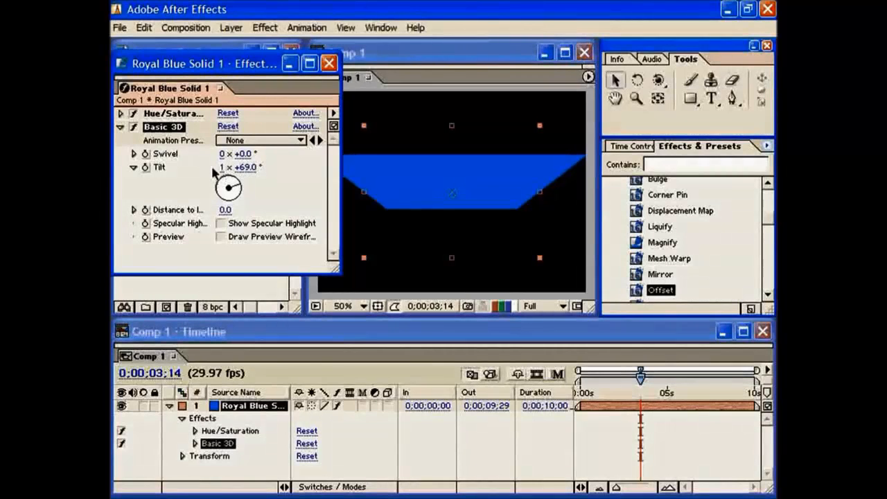
{"action": "mouse_move", "coordinate": [236, 184]}
{"action": "left_mouse_down"}
{"action": "mouse_move", "coordinate": [235, 194]}
{"action": "mouse_move", "coordinate": [222, 184]}
{"action": "mouse_move", "coordinate": [224, 204]}
{"action": "mouse_move", "coordinate": [228, 190]}
{"action": "left_mouse_up"}
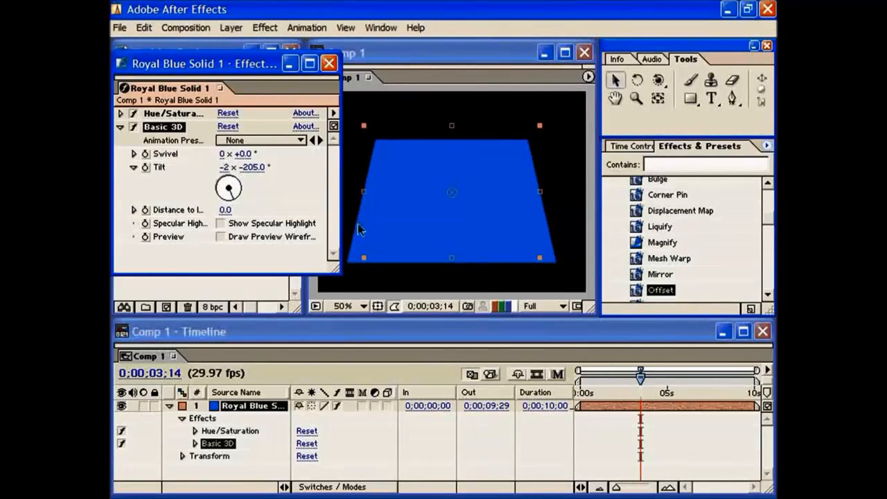
{"action": "mouse_move", "coordinate": [234, 196]}
{"action": "left_mouse_down"}
{"action": "mouse_move", "coordinate": [222, 198]}
{"action": "mouse_move", "coordinate": [231, 183]}
{"action": "left_mouse_up"}
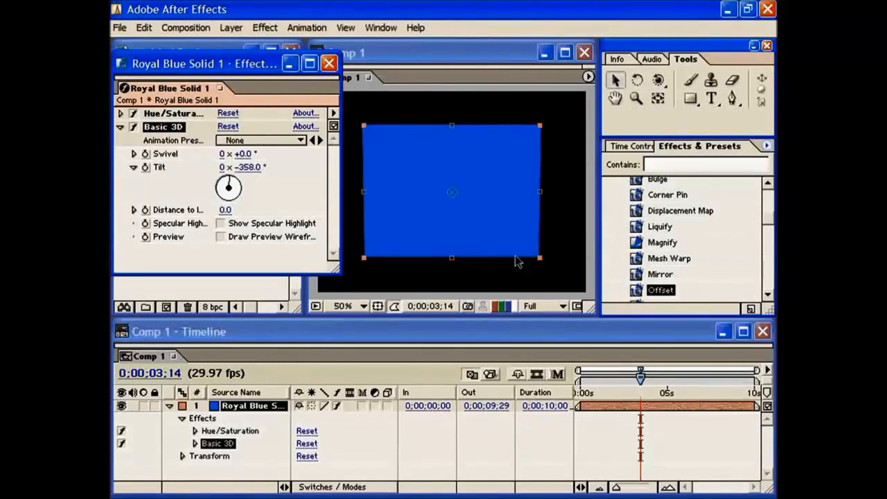
Step: Collapse the Basic 3D effect, expand Hue/Saturation and rotate its Master Hue dial
{"action": "left_click", "coordinate": [120, 127]}
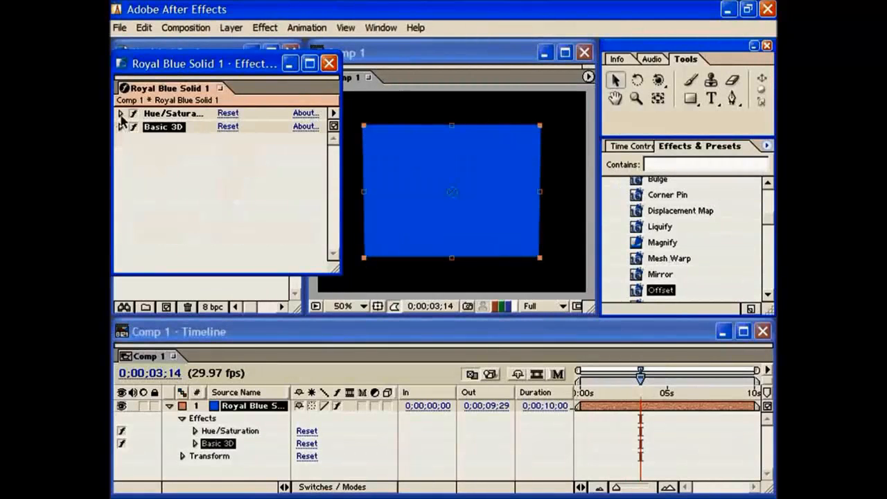
{"action": "left_click", "coordinate": [121, 113]}
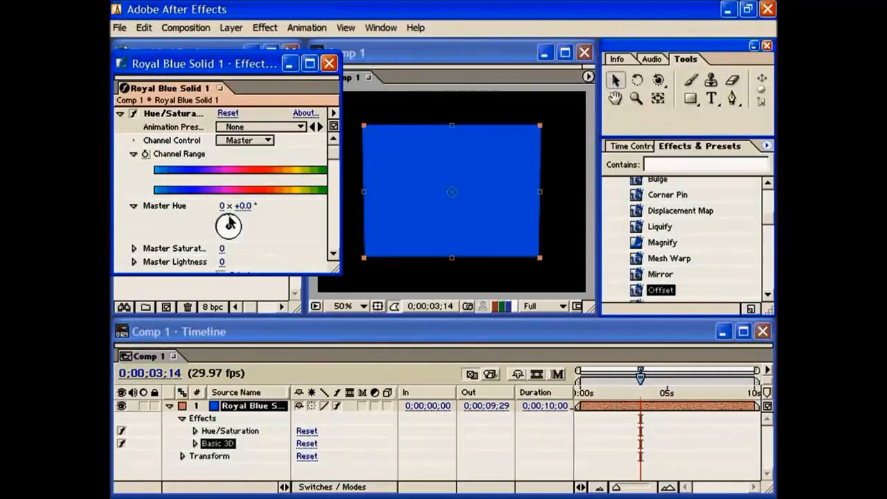
{"action": "mouse_move", "coordinate": [229, 223]}
{"action": "left_mouse_down"}
{"action": "mouse_move", "coordinate": [236, 232]}
{"action": "mouse_move", "coordinate": [219, 224]}
{"action": "mouse_move", "coordinate": [230, 222]}
{"action": "mouse_move", "coordinate": [216, 230]}
{"action": "mouse_move", "coordinate": [220, 238]}
{"action": "mouse_move", "coordinate": [231, 220]}
{"action": "mouse_move", "coordinate": [235, 229]}
{"action": "mouse_move", "coordinate": [229, 219]}
{"action": "mouse_move", "coordinate": [227, 230]}
{"action": "left_mouse_up"}
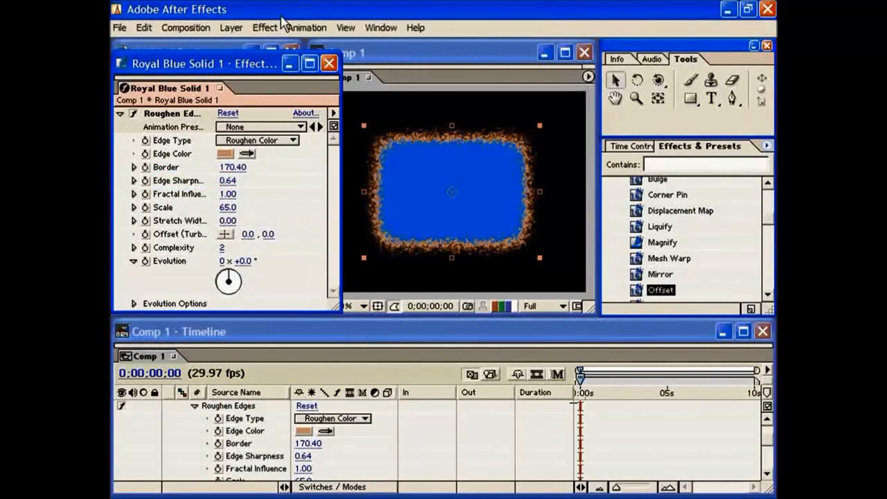
Step: Open the Roughen Edges effect's Edge Color for editing and try several shades, ending on the dark brown 945230
{"action": "left_click", "coordinate": [225, 153]}
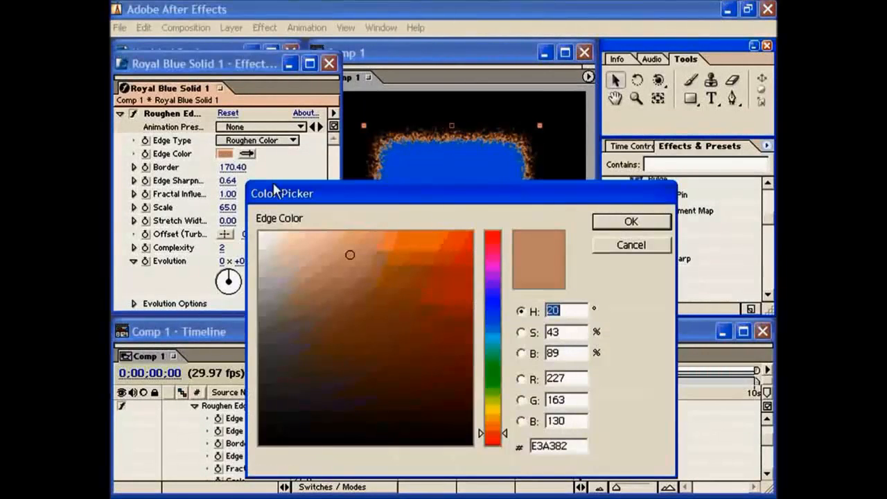
{"action": "left_click_drag", "start_coordinate": [342, 194], "coordinate": [322, 160]}
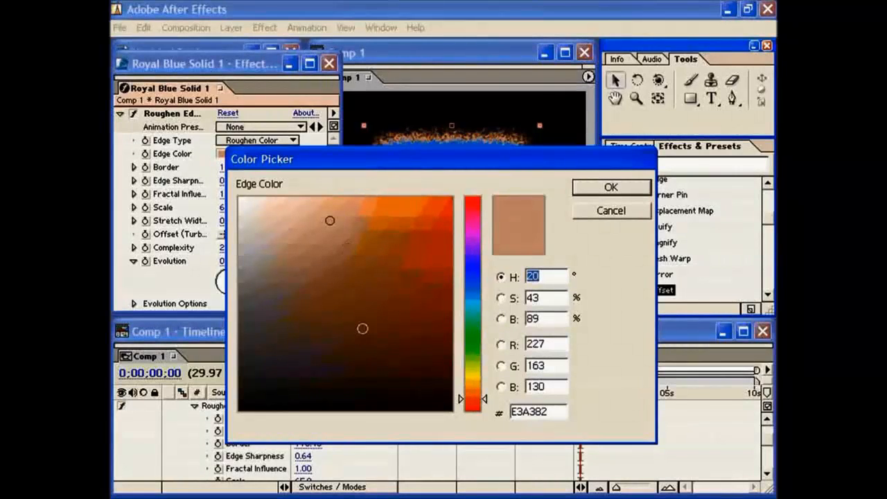
{"action": "left_click", "coordinate": [375, 298]}
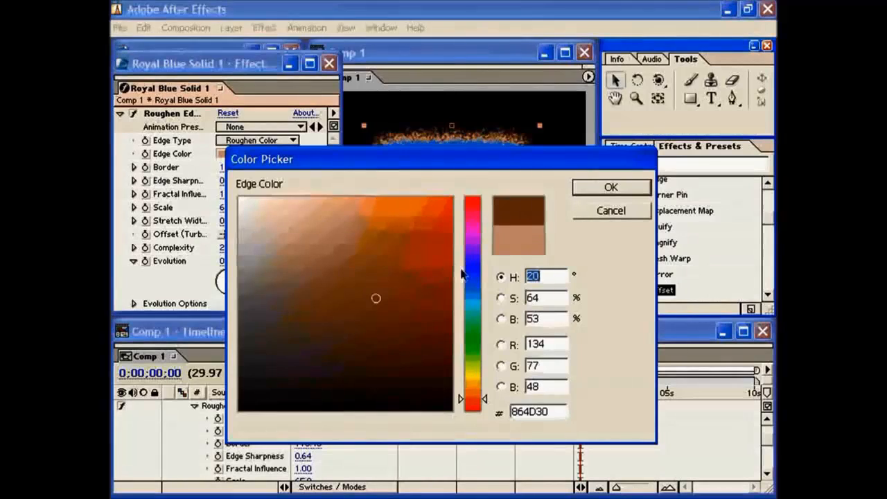
{"action": "left_click", "coordinate": [309, 259]}
{"action": "left_click", "coordinate": [382, 286]}
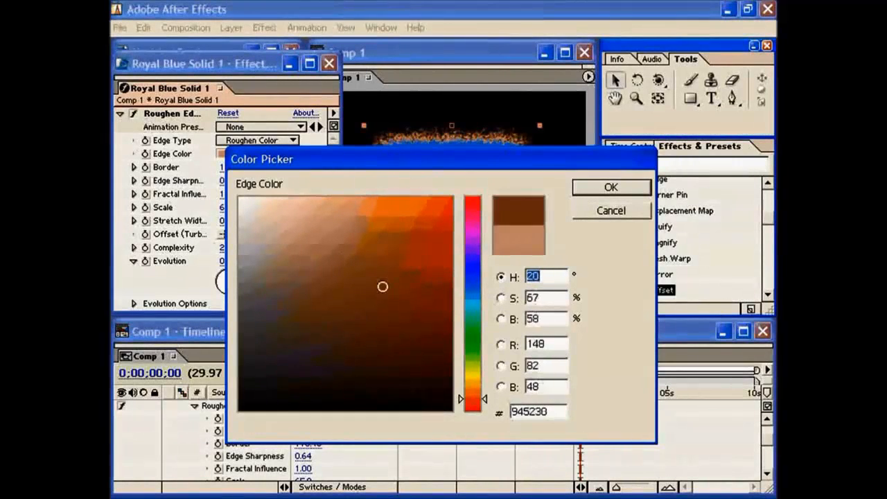
Step: Try magenta, blue and pink hues for the Edge Color, ending with hue 320° and the very dark shade 2B1323
{"action": "left_click", "coordinate": [472, 236]}
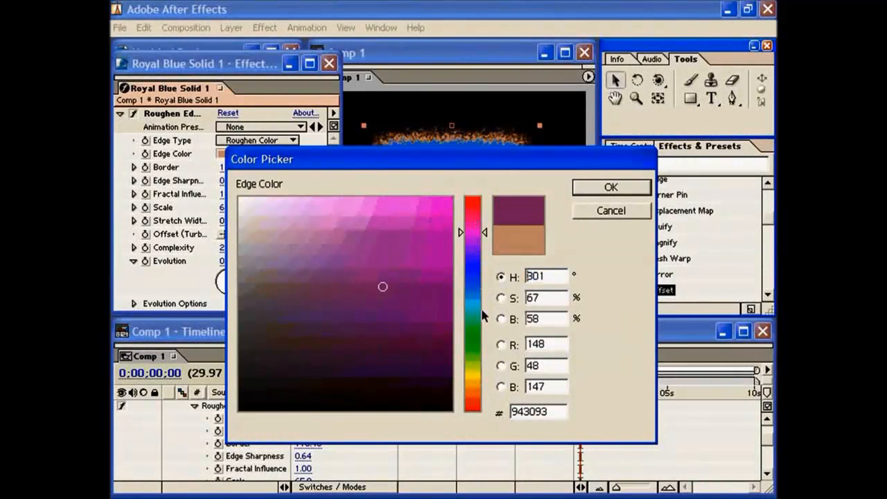
{"action": "left_click", "coordinate": [471, 261]}
{"action": "left_click", "coordinate": [471, 282]}
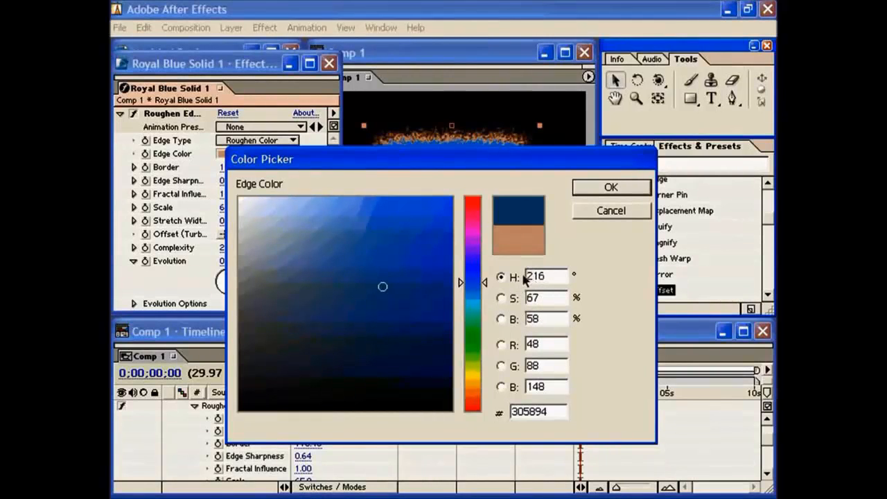
{"action": "mouse_move", "coordinate": [471, 223]}
{"action": "left_mouse_down"}
{"action": "mouse_move", "coordinate": [463, 406]}
{"action": "mouse_move", "coordinate": [471, 221]}
{"action": "left_mouse_up"}
{"action": "left_click", "coordinate": [379, 282]}
{"action": "mouse_move", "coordinate": [379, 282]}
{"action": "left_mouse_down"}
{"action": "mouse_move", "coordinate": [371, 218]}
{"action": "mouse_move", "coordinate": [417, 214]}
{"action": "mouse_move", "coordinate": [257, 211]}
{"action": "mouse_move", "coordinate": [437, 208]}
{"action": "mouse_move", "coordinate": [280, 206]}
{"action": "mouse_move", "coordinate": [416, 217]}
{"action": "mouse_move", "coordinate": [263, 222]}
{"action": "mouse_move", "coordinate": [363, 226]}
{"action": "mouse_move", "coordinate": [360, 374]}
{"action": "left_mouse_up"}
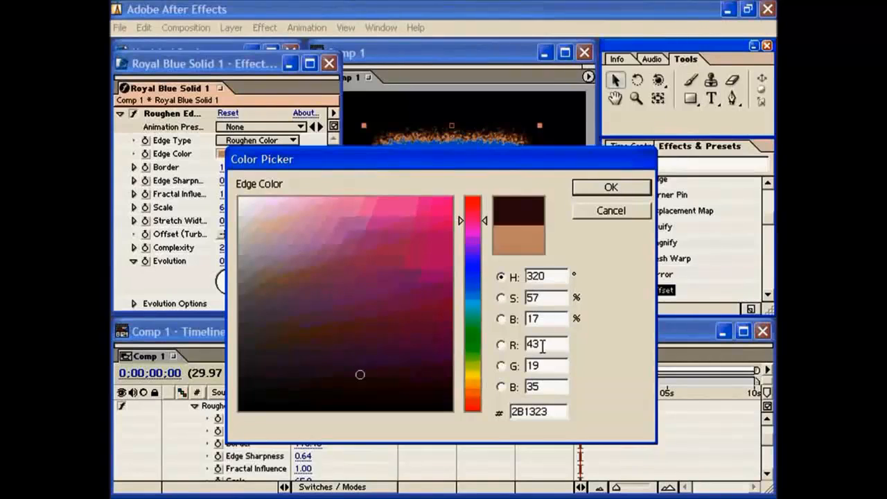
Step: Set the Edge Color's RGB values to 50, 65 and 85, and lighten the shade to the pale blue 8FA8C9
{"action": "left_click_drag", "start_coordinate": [544, 344], "coordinate": [485, 375]}
{"action": "type", "text": "50"}
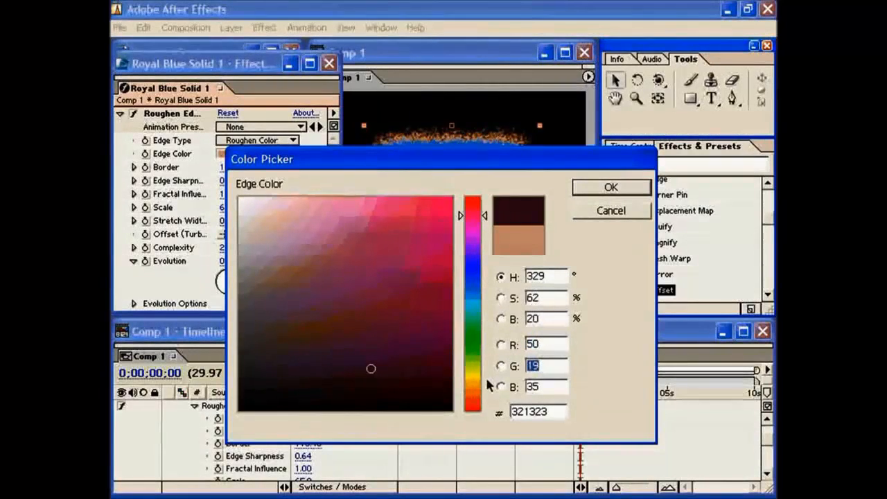
{"action": "type", "text": "65"}
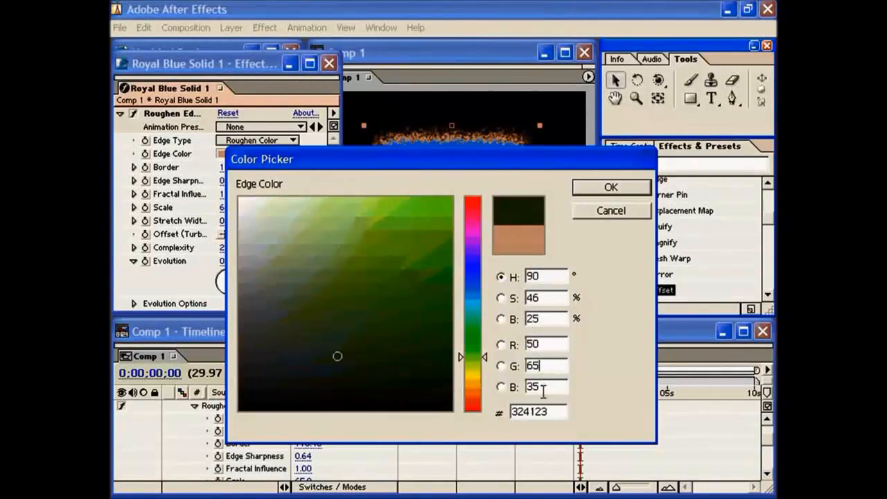
{"action": "left_click_drag", "start_coordinate": [543, 389], "coordinate": [491, 393]}
{"action": "type", "text": "85"}
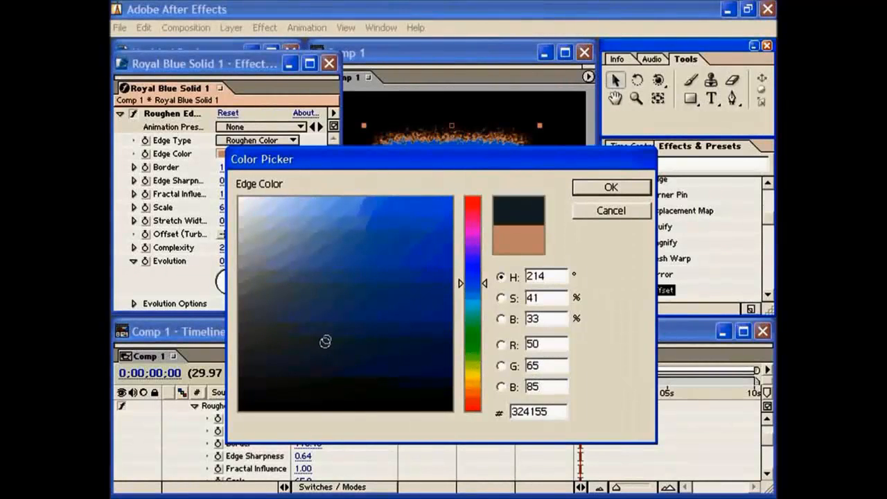
{"action": "left_click", "coordinate": [338, 276]}
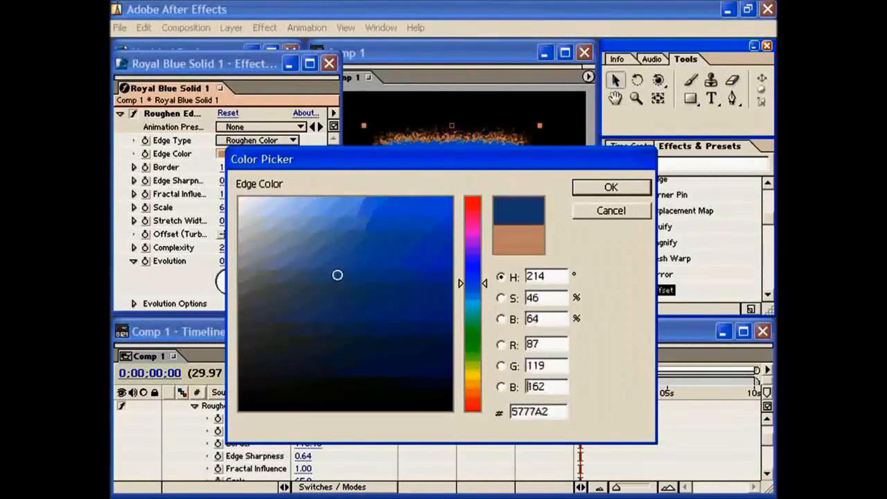
{"action": "left_click", "coordinate": [300, 242]}
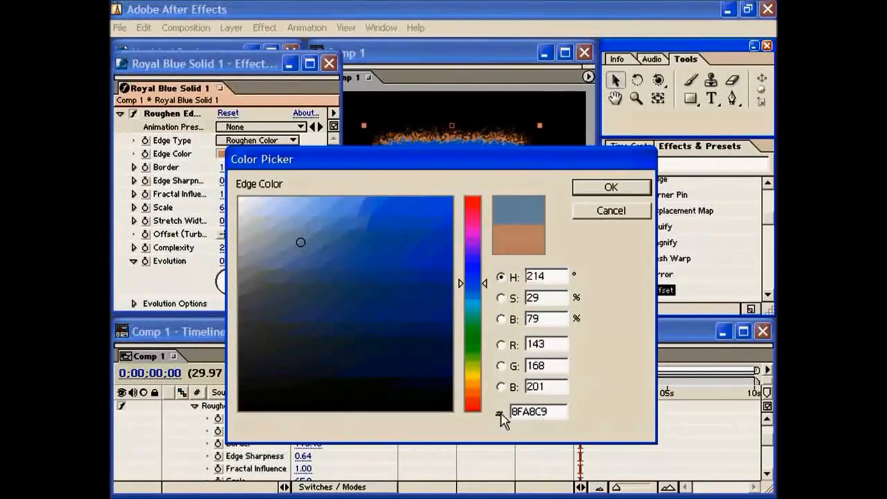
Step: Set the Edge Color to white with the hex value ffffff and apply it
{"action": "left_click_drag", "start_coordinate": [557, 412], "coordinate": [498, 414]}
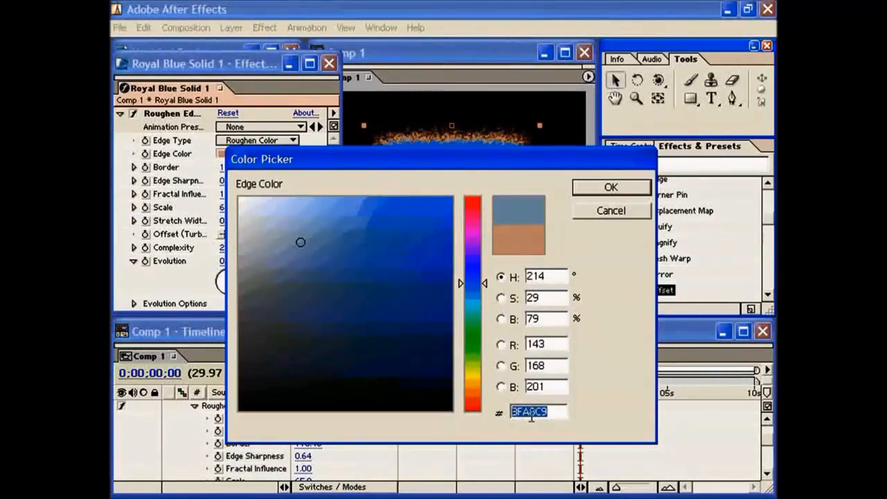
{"action": "type", "text": "ffffff"}
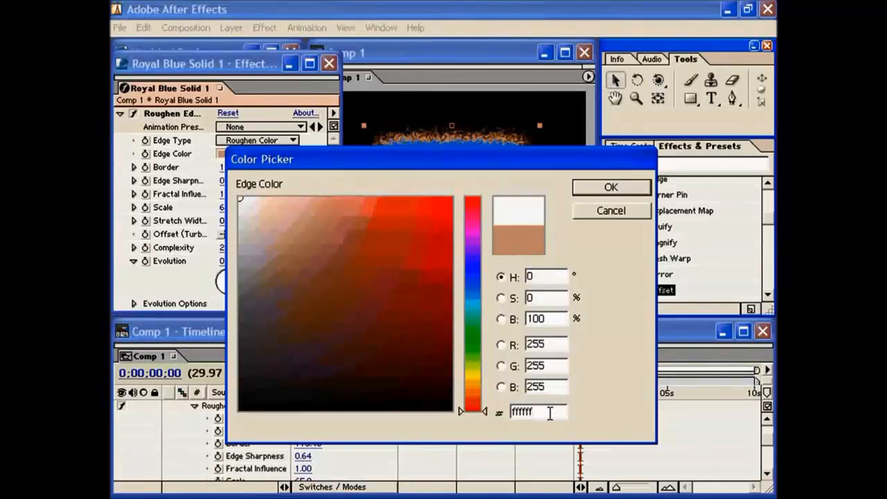
{"action": "left_click", "coordinate": [610, 189]}
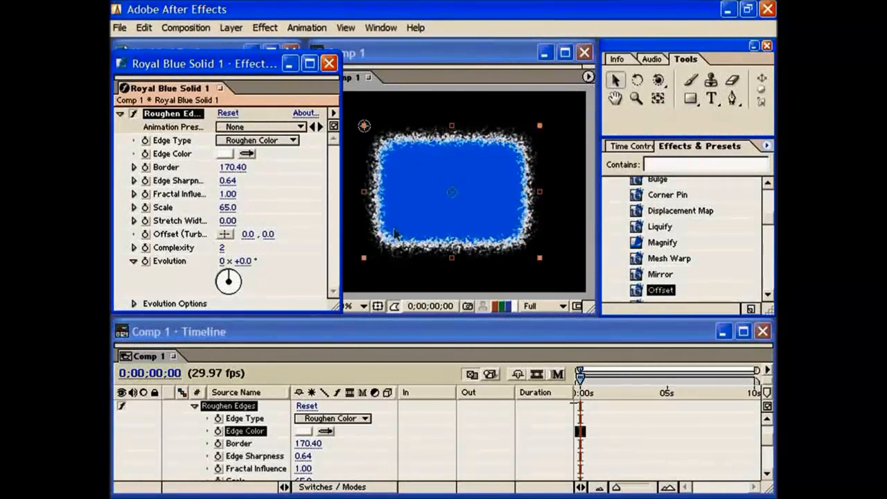
Step: Sample the solid's blue from the composition image with the eyedropper as the Roughen Edges Edge Color
{"action": "left_click", "coordinate": [247, 153]}
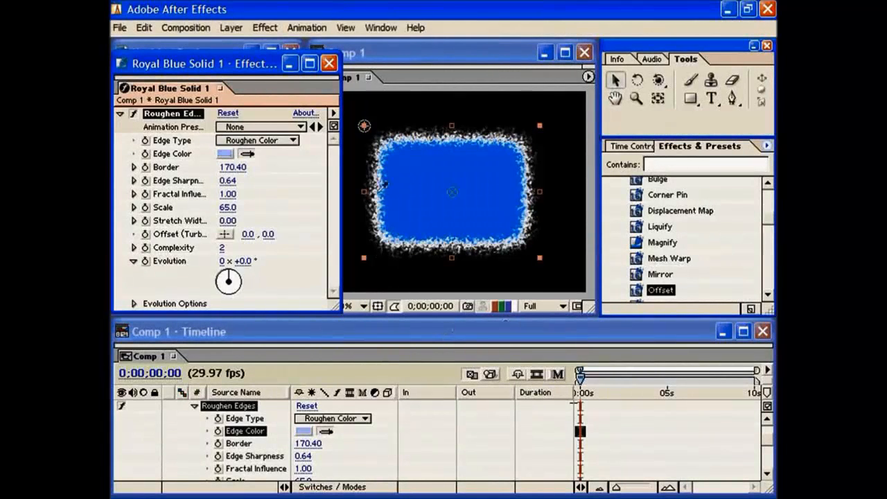
{"action": "left_click", "coordinate": [510, 239]}
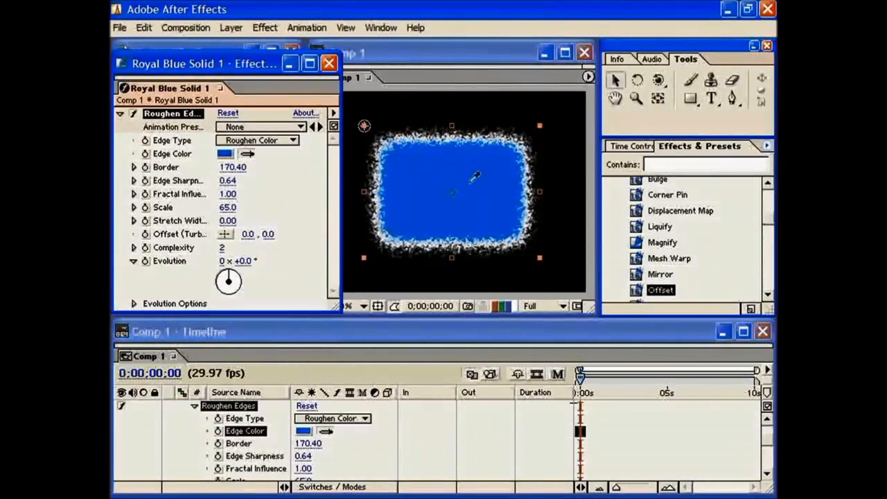
{"action": "left_click", "coordinate": [423, 167]}
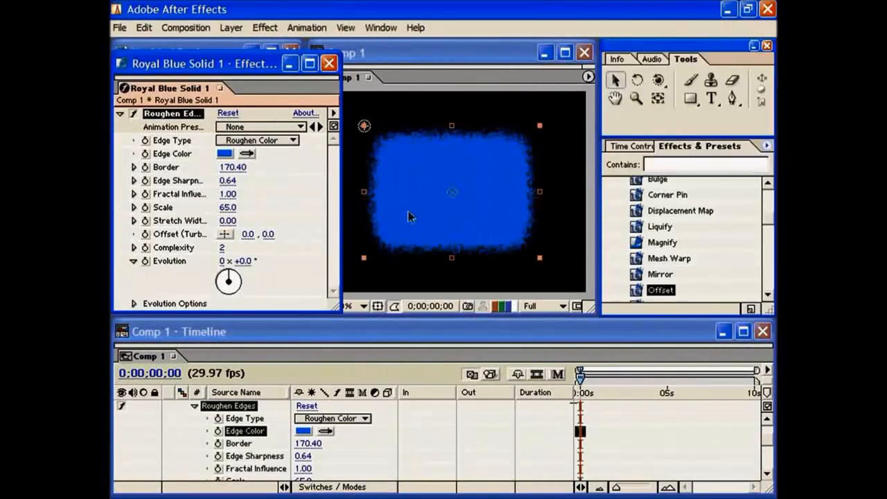